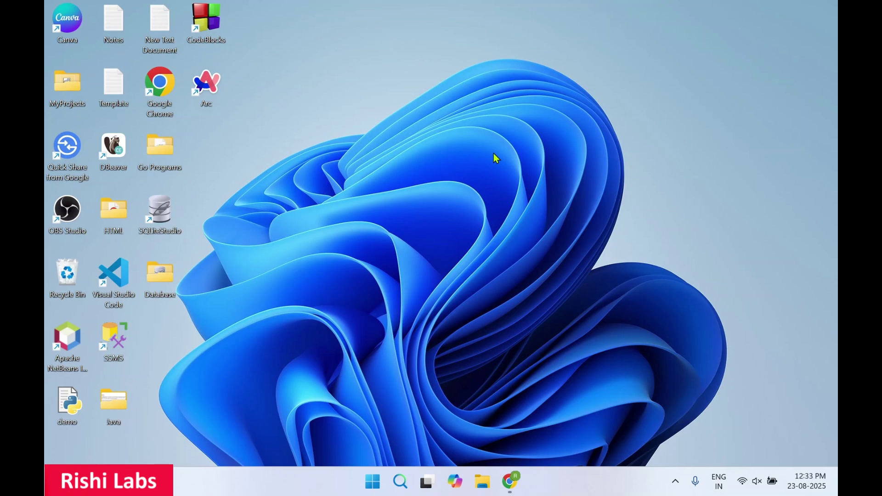
Step: In Chrome, search 'uipath studio download' and reach the uipath.com/product/studio download page
left_click(509, 481)
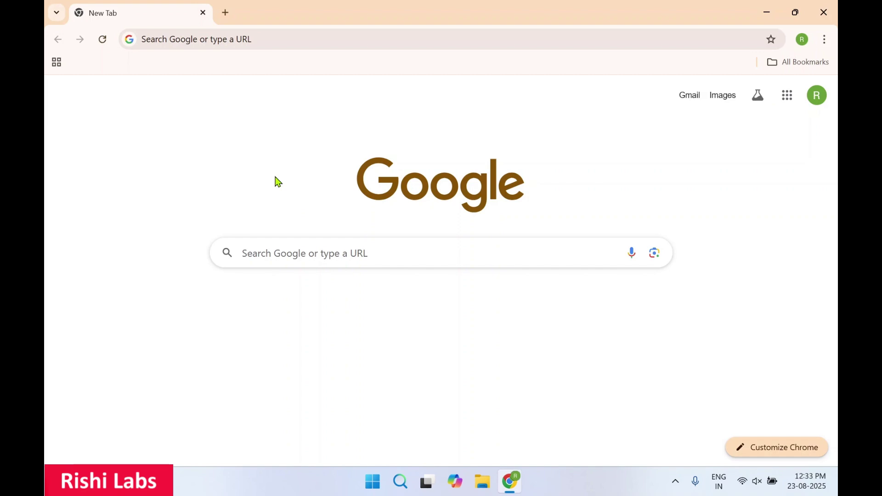
left_click(266, 41)
key("Down")
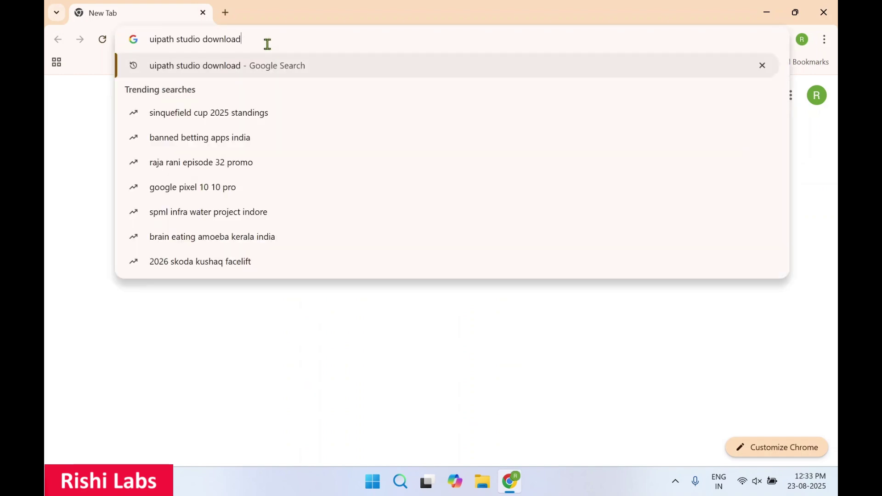
key("Return")
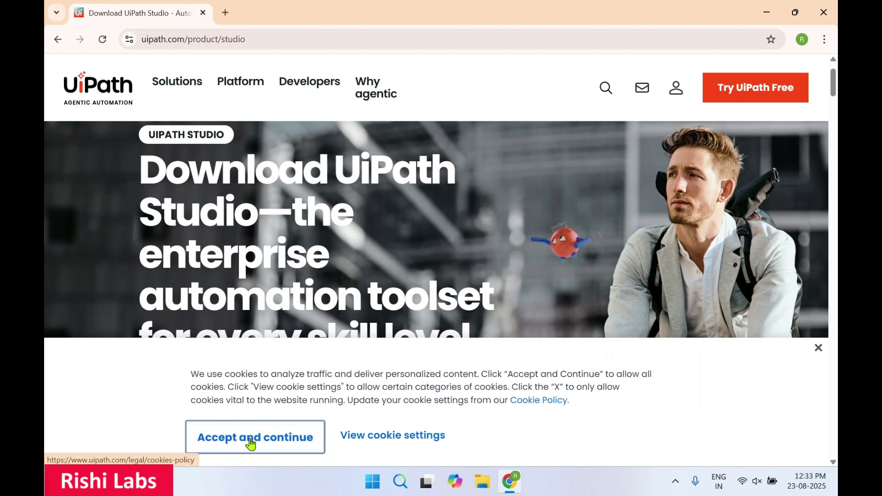
Step: Accept the site's cookies, download the 648 MB UiPathStudioCloud.msi and run it
left_click(251, 444)
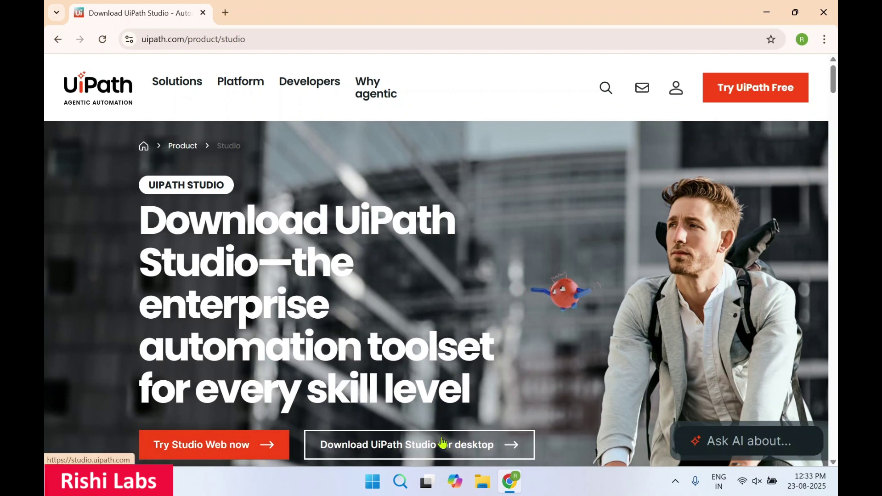
left_click(499, 454)
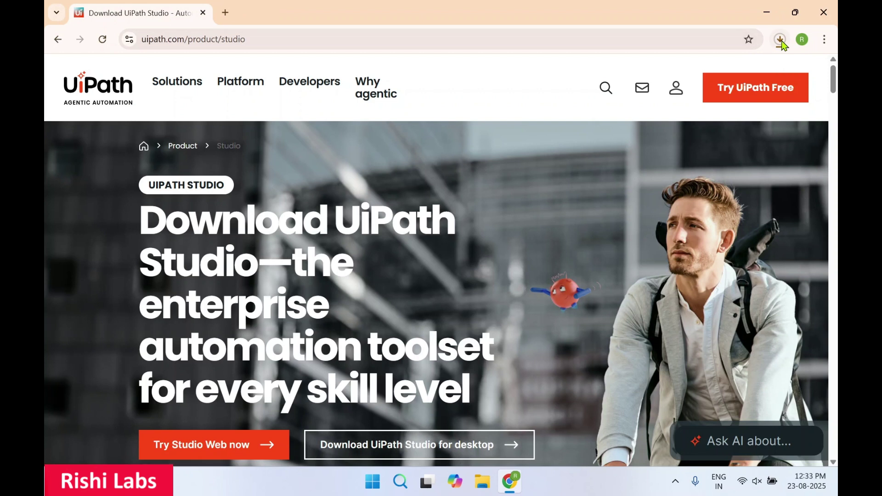
left_click(781, 41)
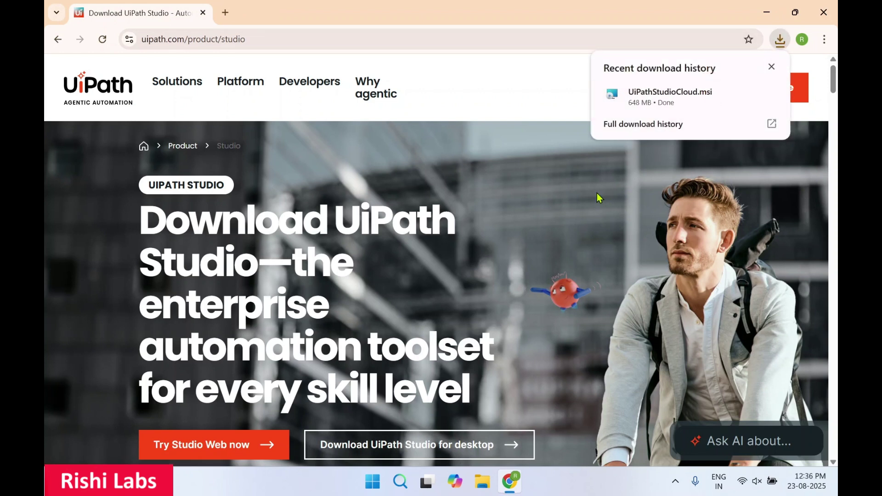
left_click(770, 96)
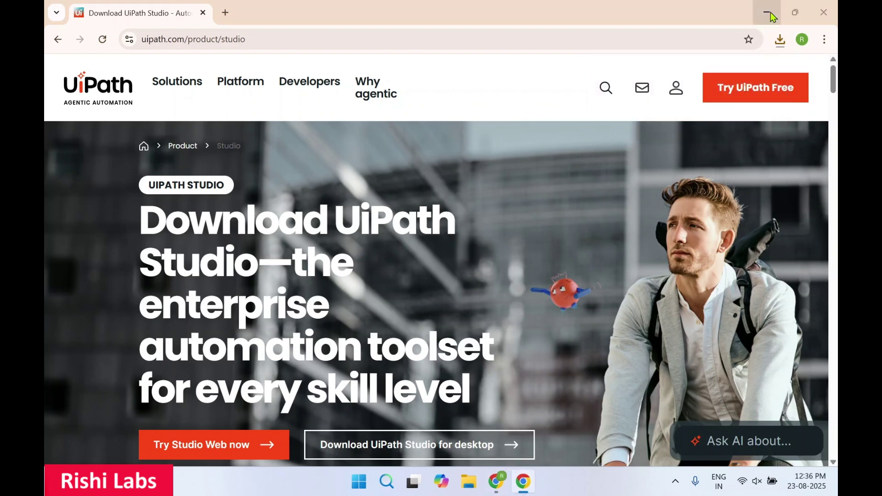
Step: Accept the license terms and install UiPath Studio, letting Setup force-close Chrome and Edge
left_click(770, 13)
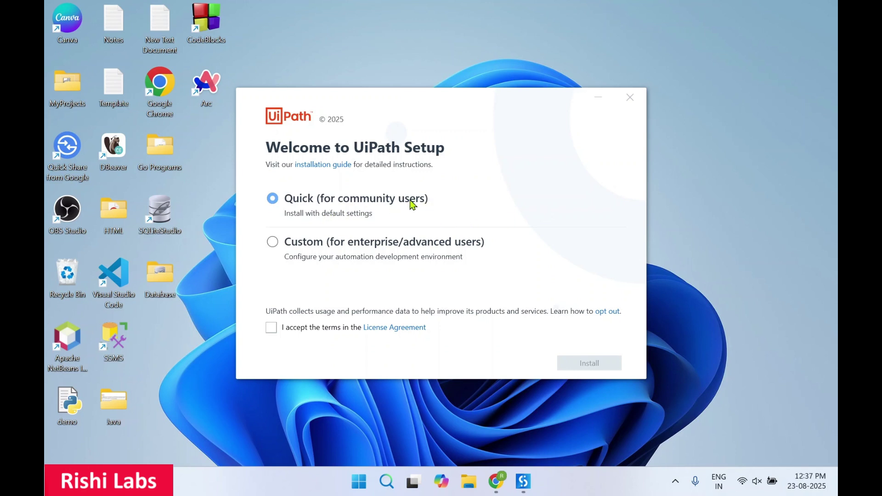
left_click(272, 327)
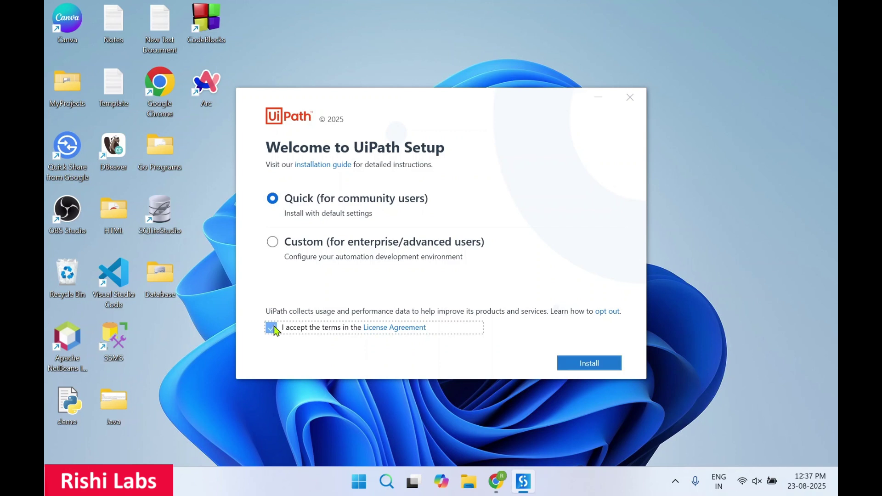
left_click(590, 366)
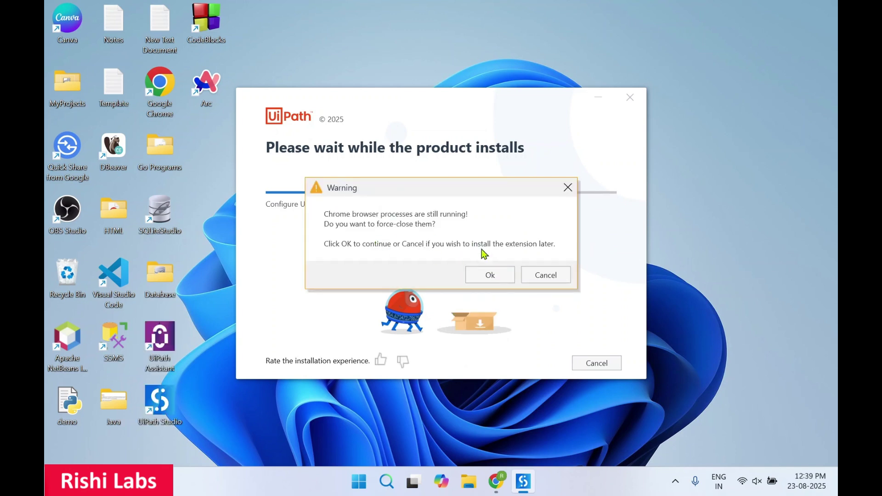
left_click(485, 277)
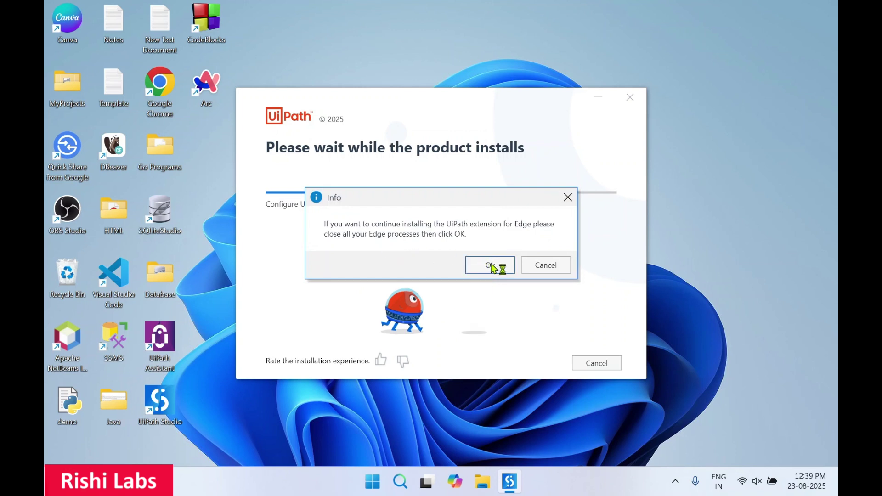
left_click(491, 265)
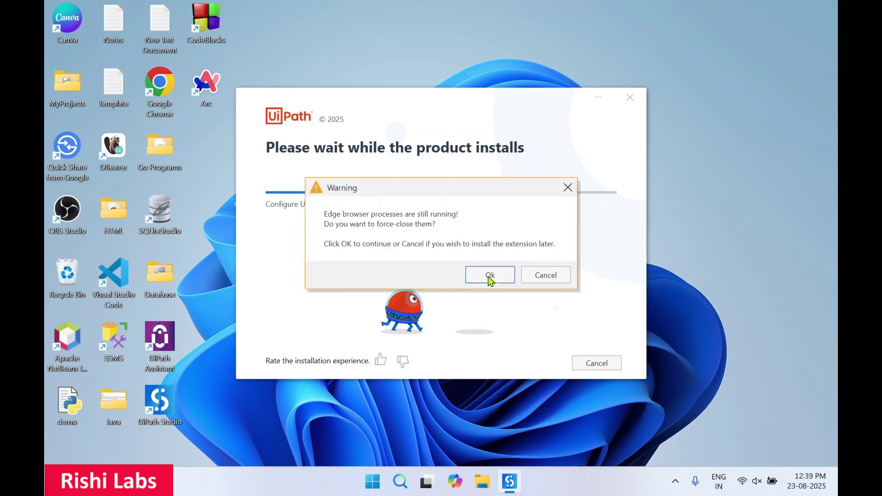
left_click(488, 274)
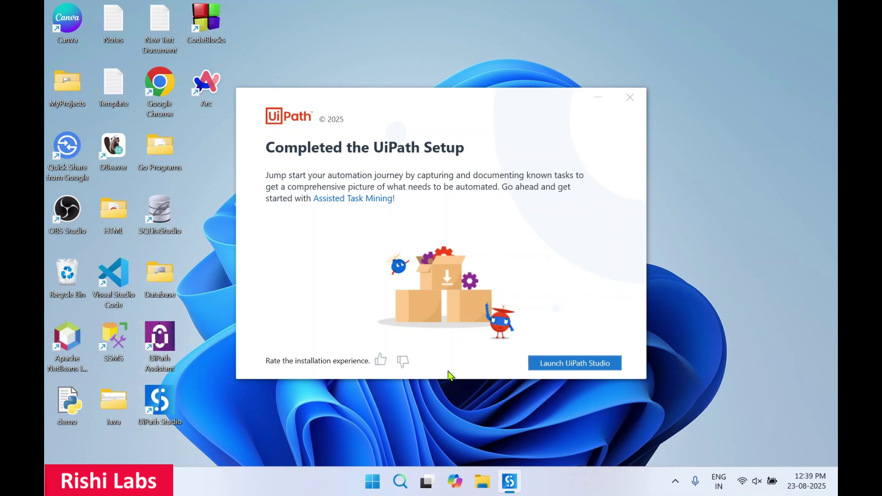
Step: Launch Studio and sign in at the default service URL, opening the login in Chrome once
left_click(557, 366)
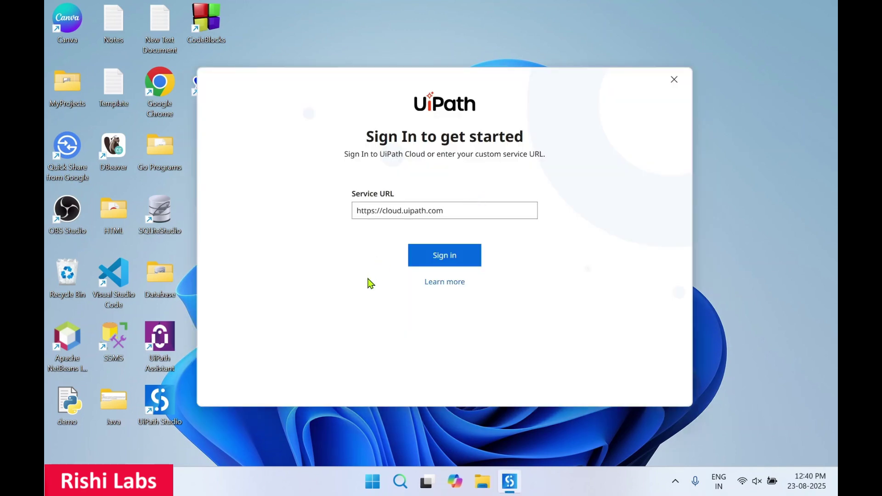
left_click(447, 259)
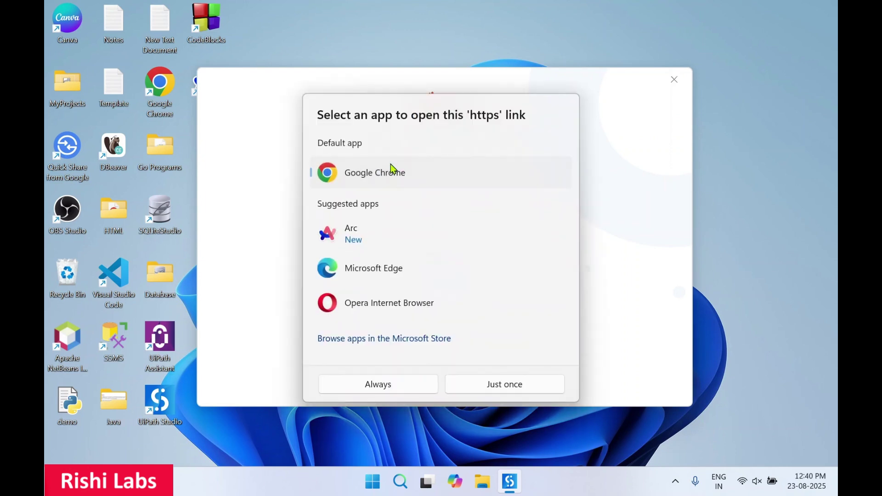
left_click(485, 390)
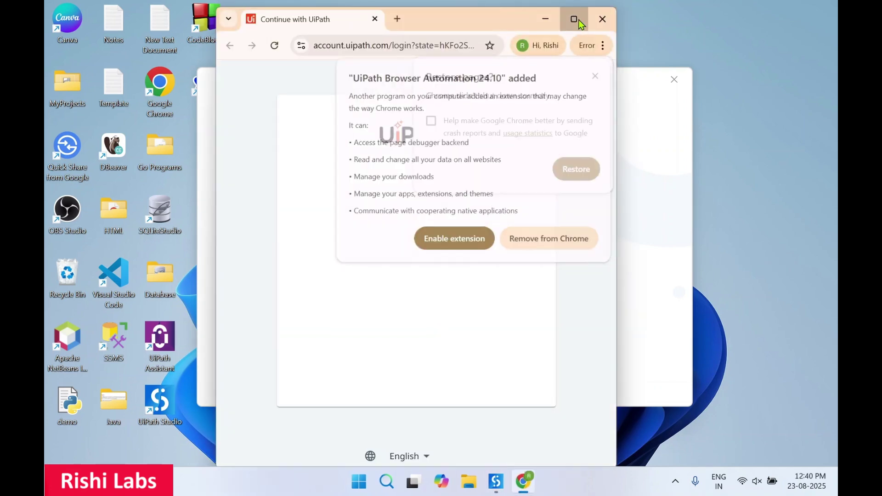
Step: Continue with Google using the existing account and allow uipath.com access
left_click(577, 19)
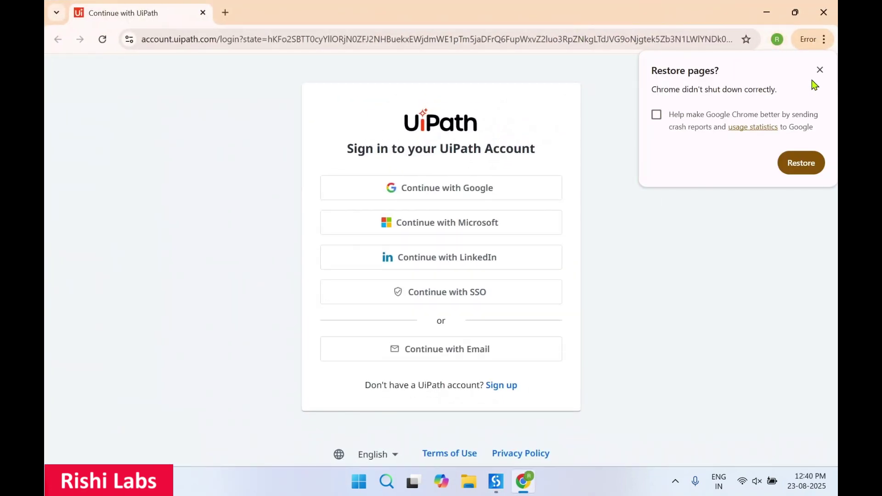
left_click(819, 70)
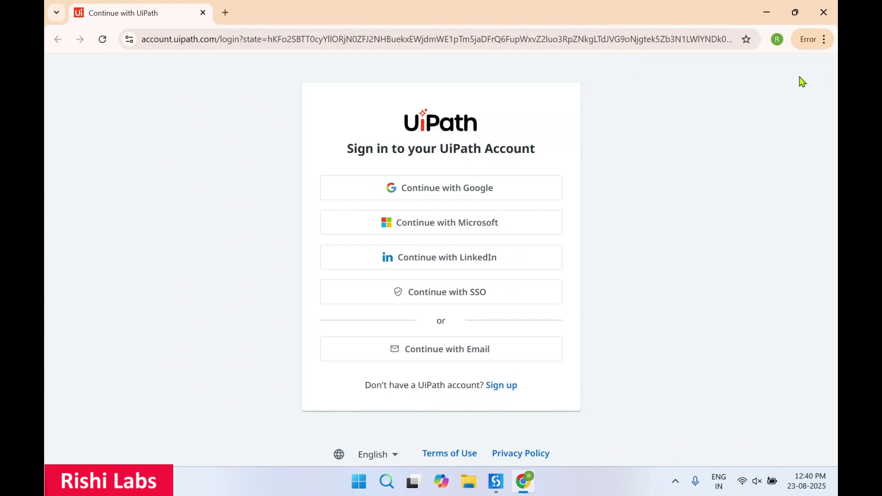
left_click(416, 194)
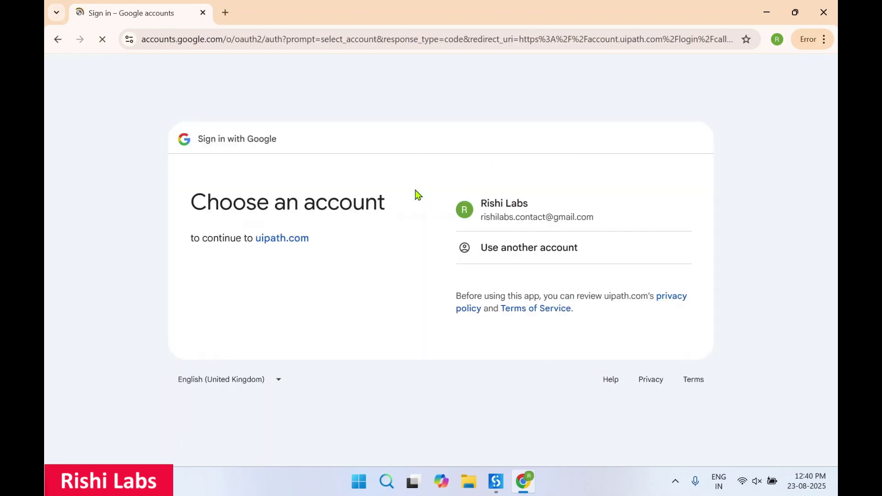
left_click(512, 215)
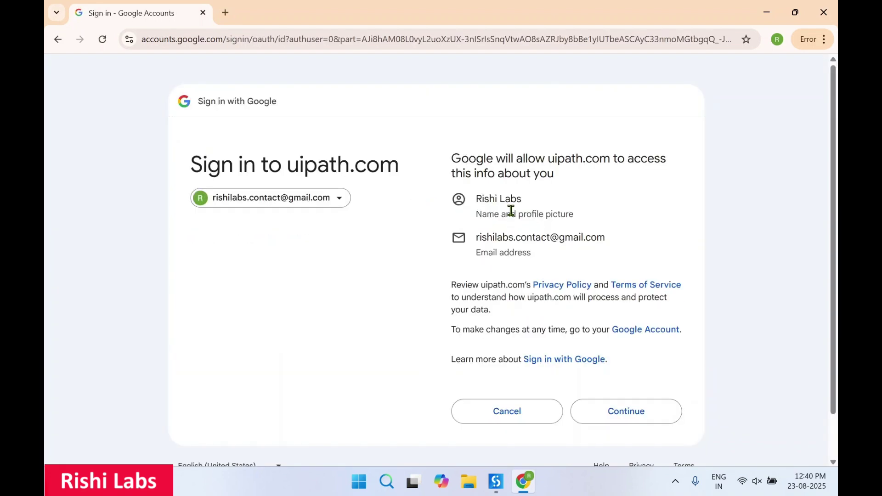
left_click(623, 411)
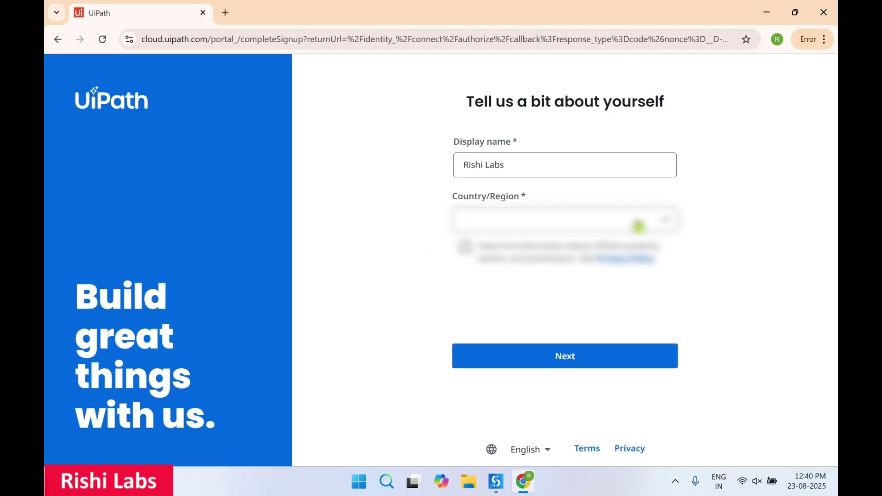
Step: Set Country/Region to India, choose the state, and submit the profile form
left_click(661, 230)
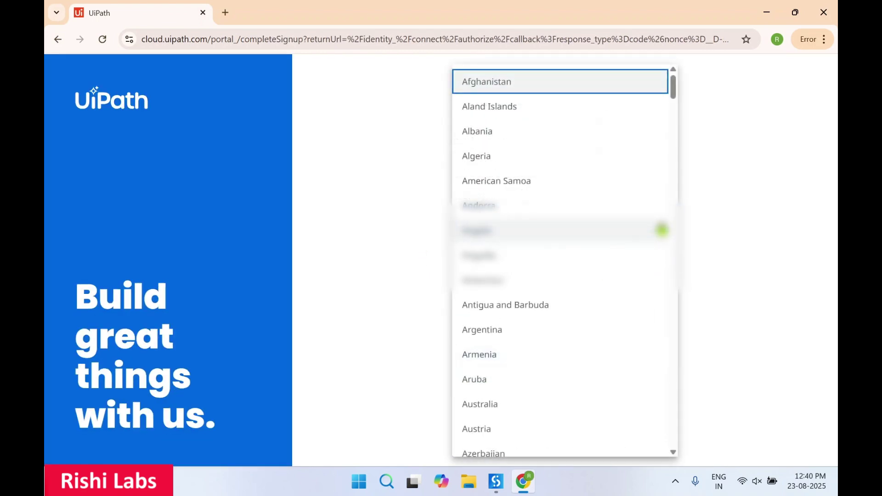
type("india")
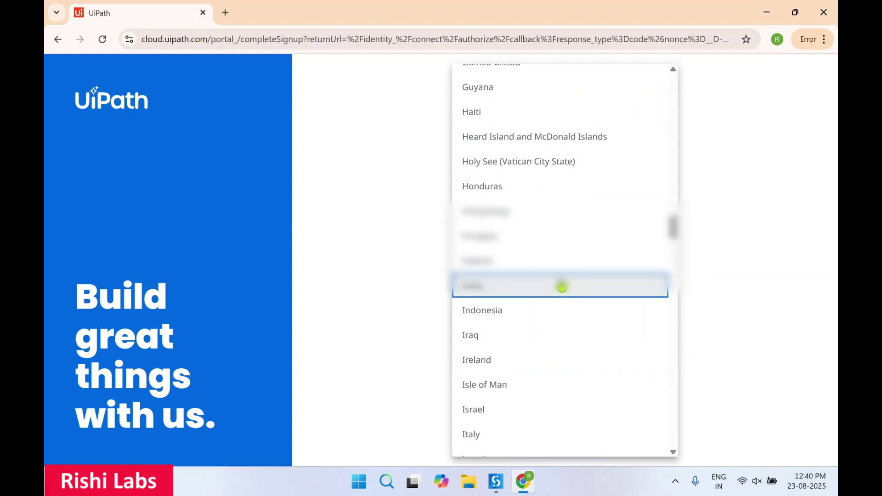
left_click(561, 286)
left_click(531, 283)
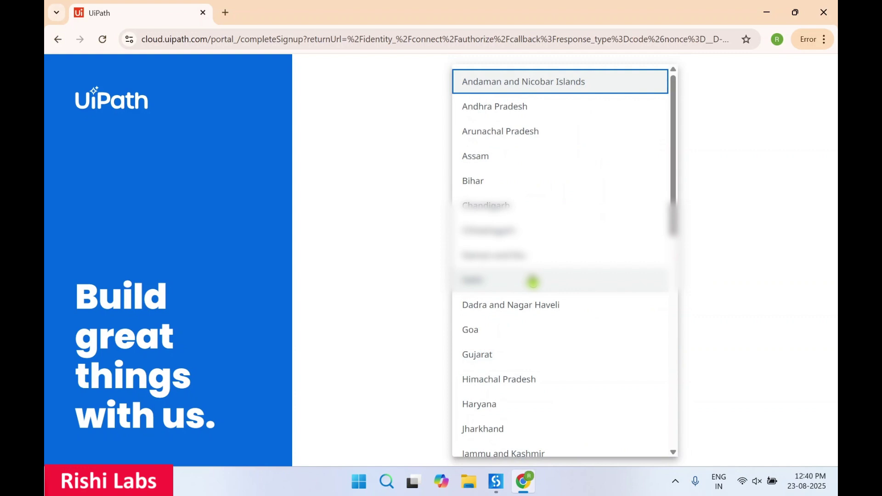
type("m")
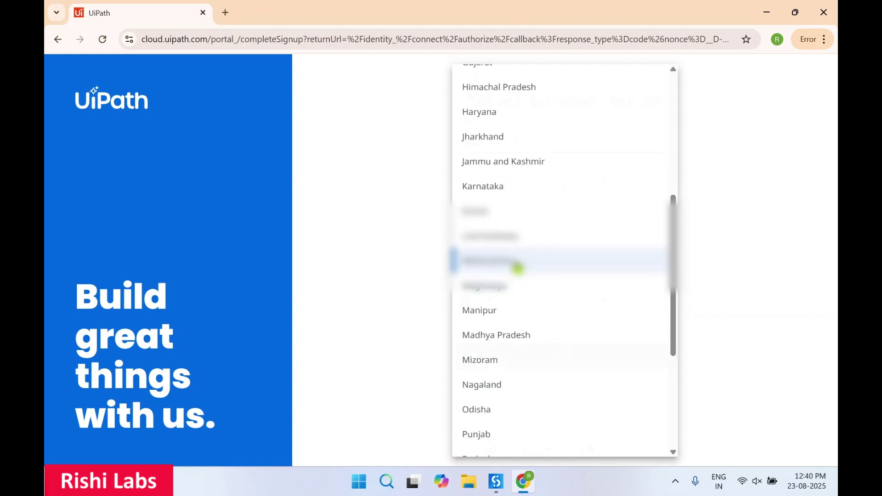
left_click(518, 269)
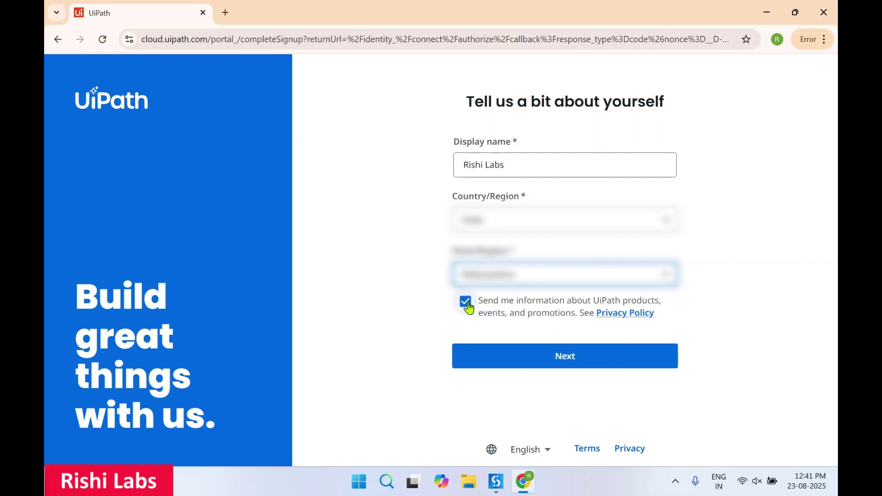
left_click(561, 357)
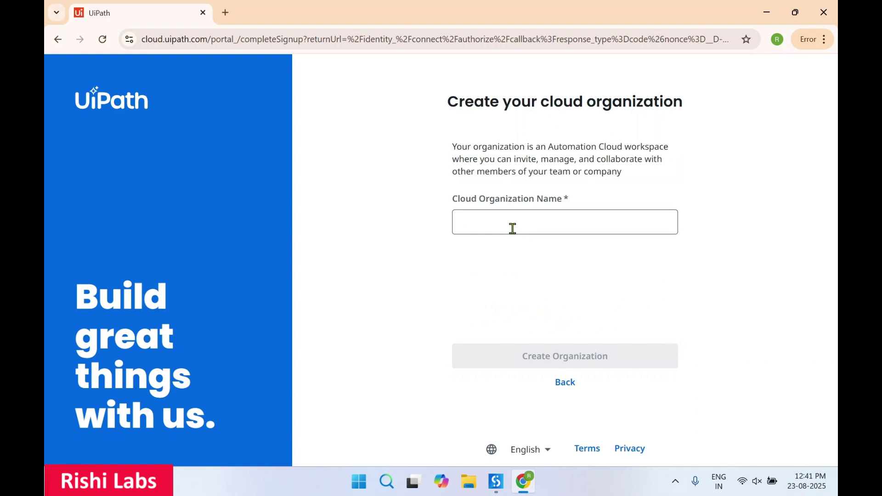
Step: Enter 'Student' as the Cloud Organization Name and create the organization
left_click(512, 229)
type("St")
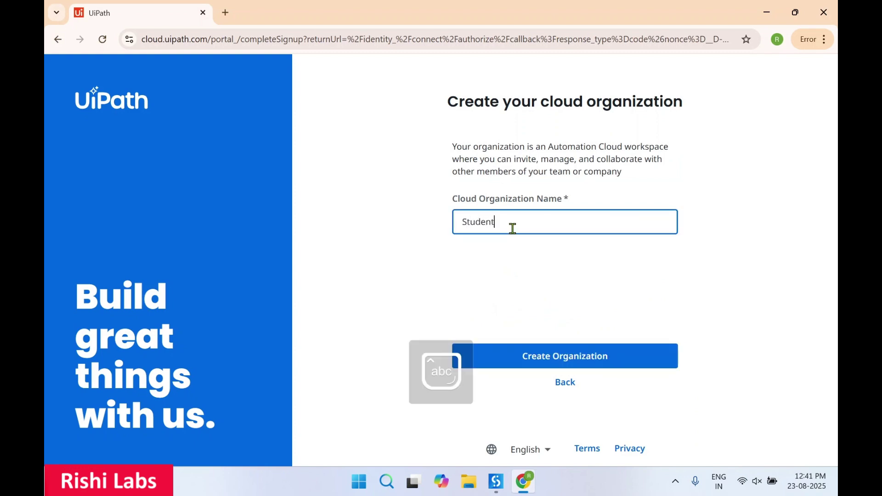
type("udent")
left_click(575, 361)
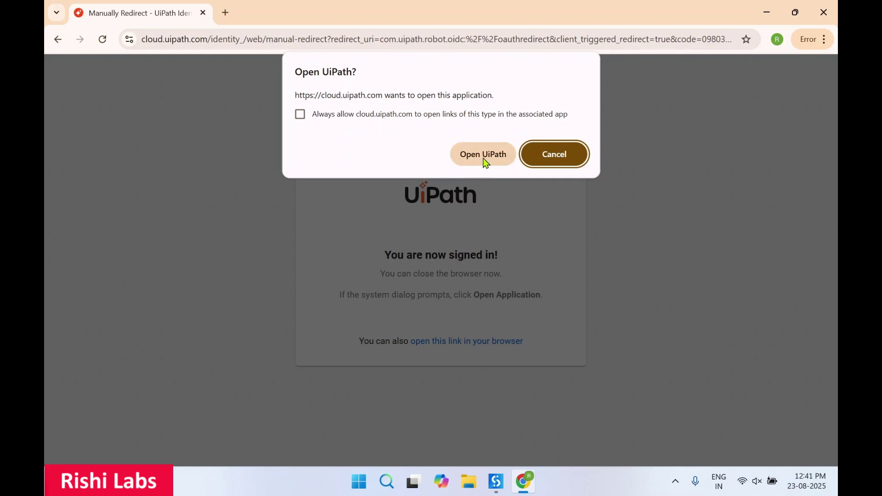
Step: Open the UiPath desktop app from the browser prompt and continue connecting to the tenant
left_click(480, 156)
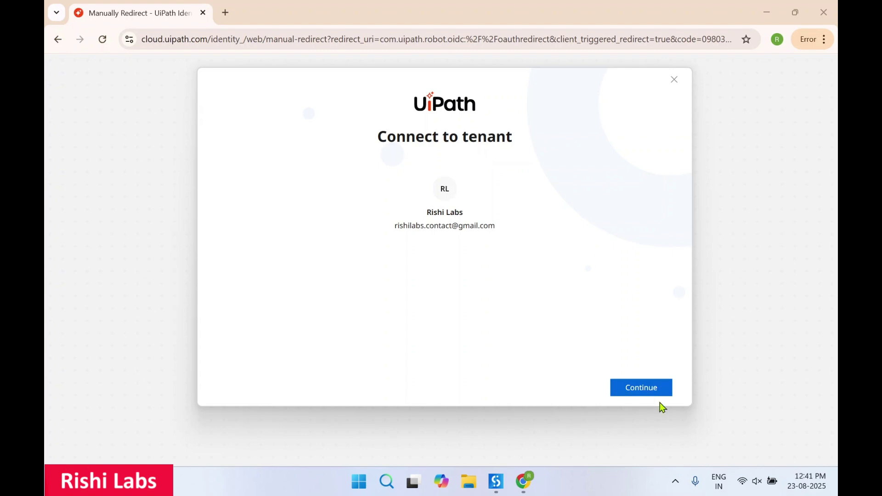
left_click(642, 390)
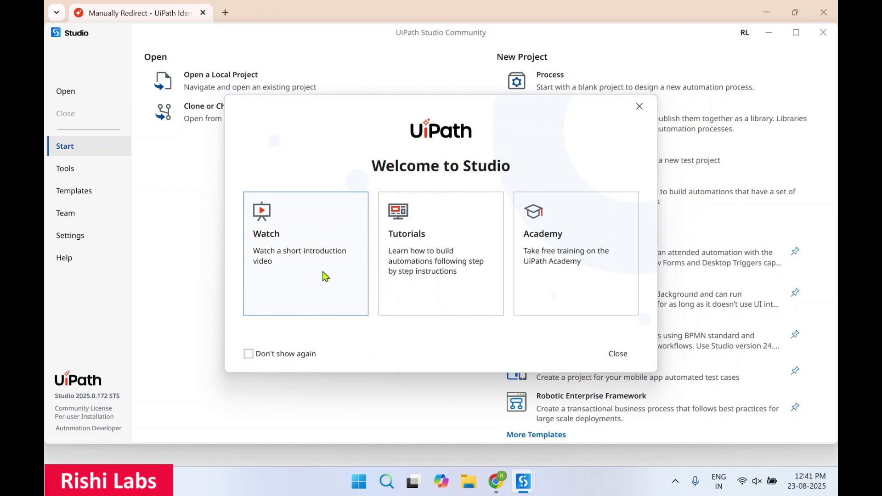
Step: Close the Welcome to Studio dialog and confirm dismissing the Start your journey tutorial
left_click(618, 356)
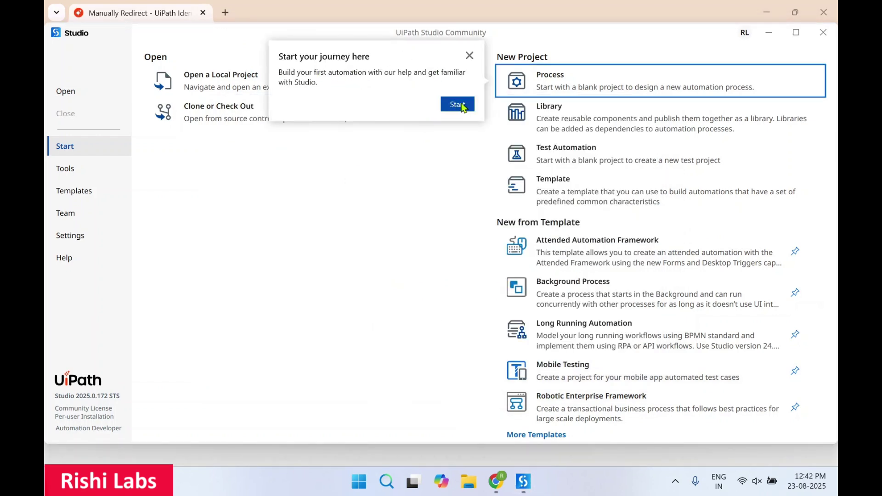
left_click(469, 55)
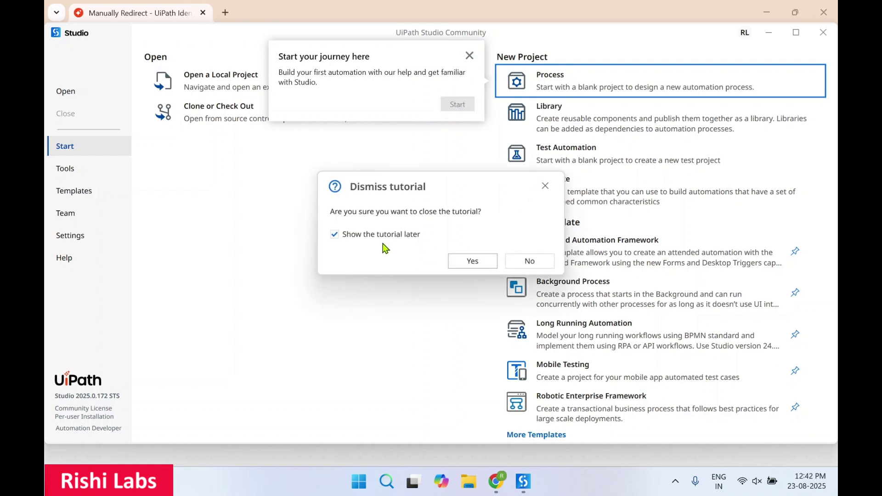
left_click(469, 262)
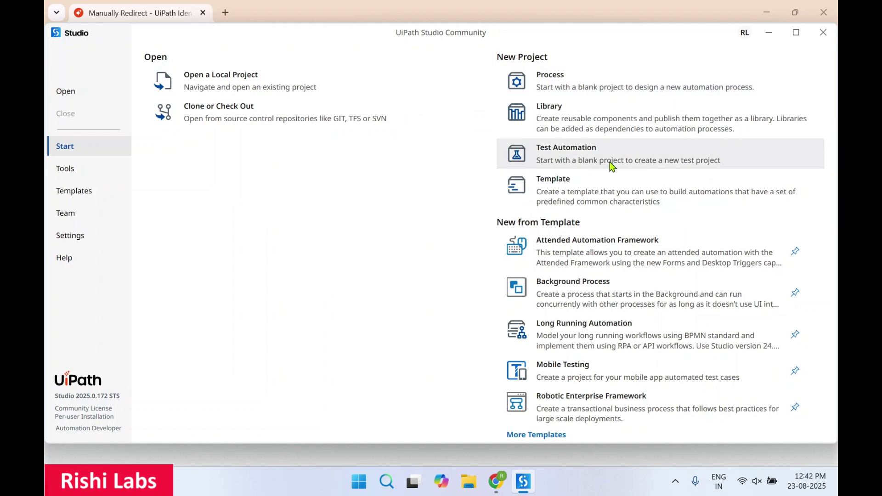
scroll(574, 277, "down", 3)
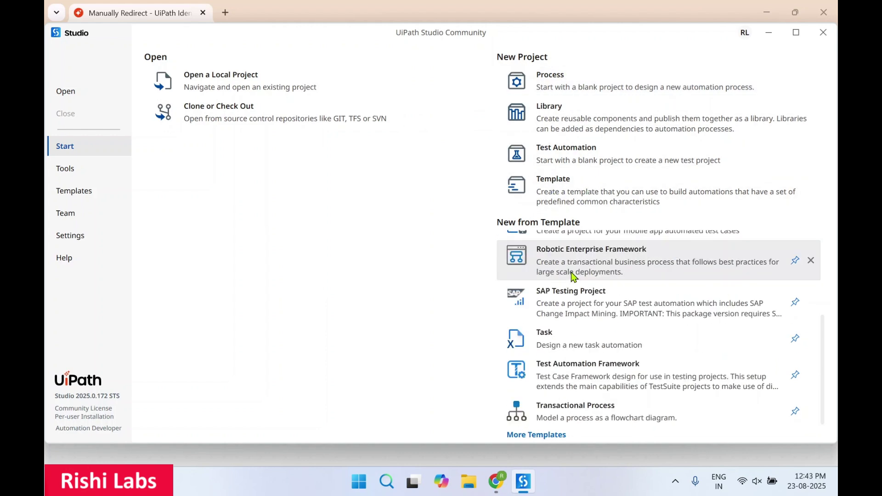
scroll(574, 276, "up", 3)
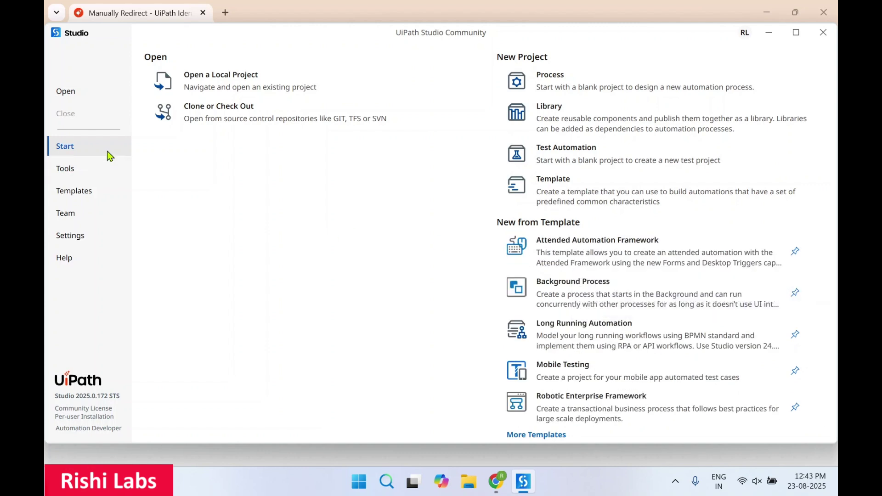
Step: Browse the Tools page's UiPath Extensions and the source control and test Plugins
left_click(80, 173)
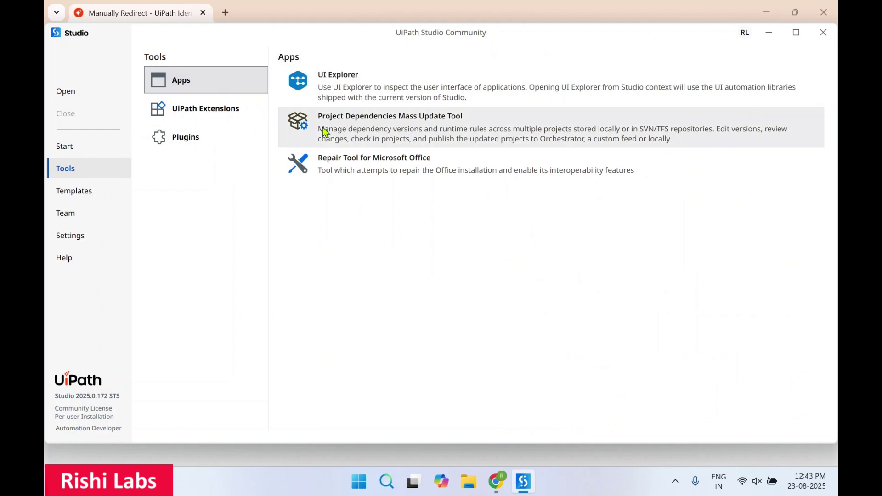
left_click(214, 118)
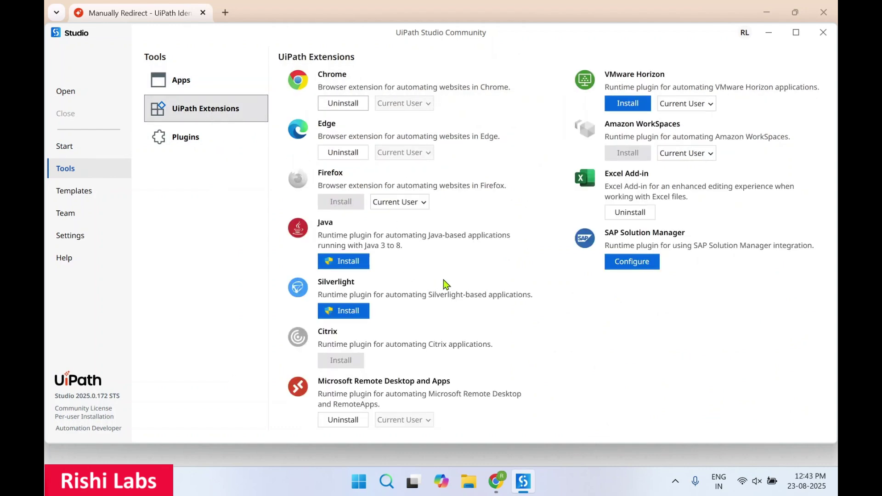
left_click(179, 145)
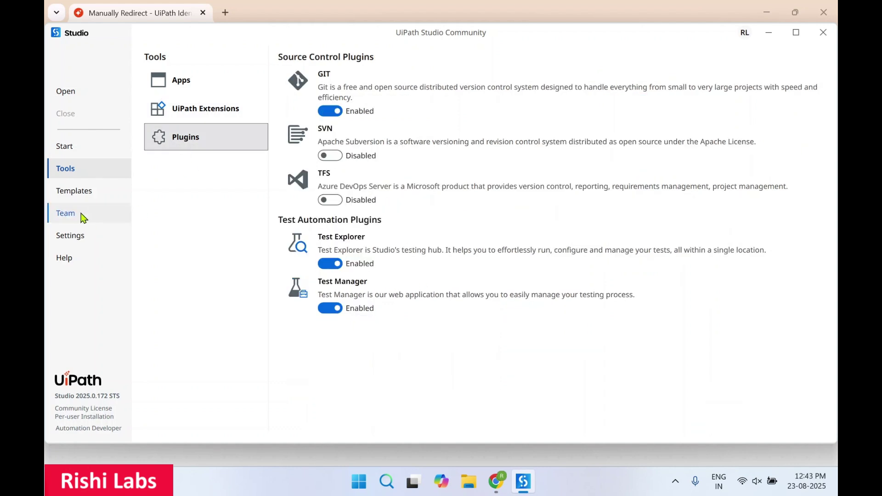
Step: Look through the Templates gallery and Team Git options, ending on the General settings
left_click(92, 190)
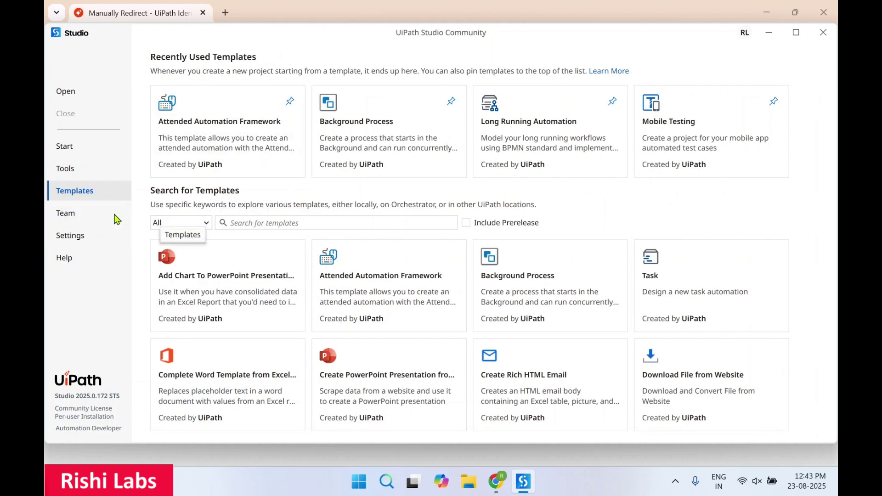
left_click(98, 220)
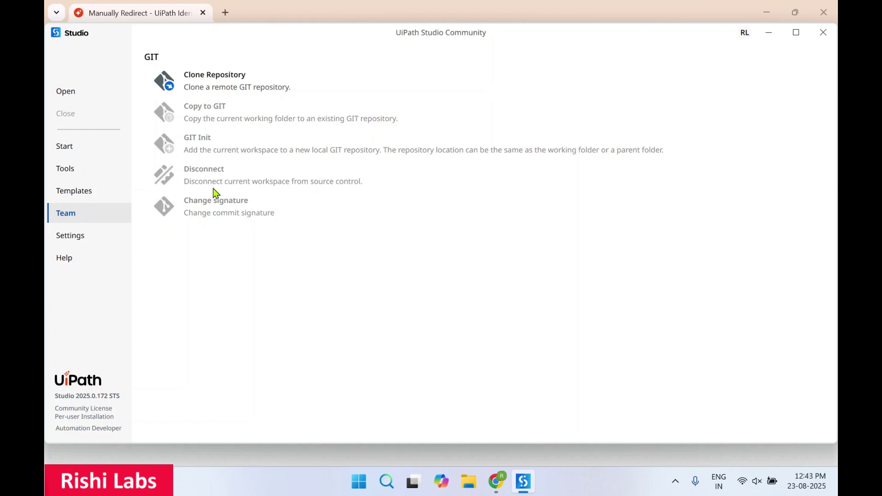
left_click(117, 236)
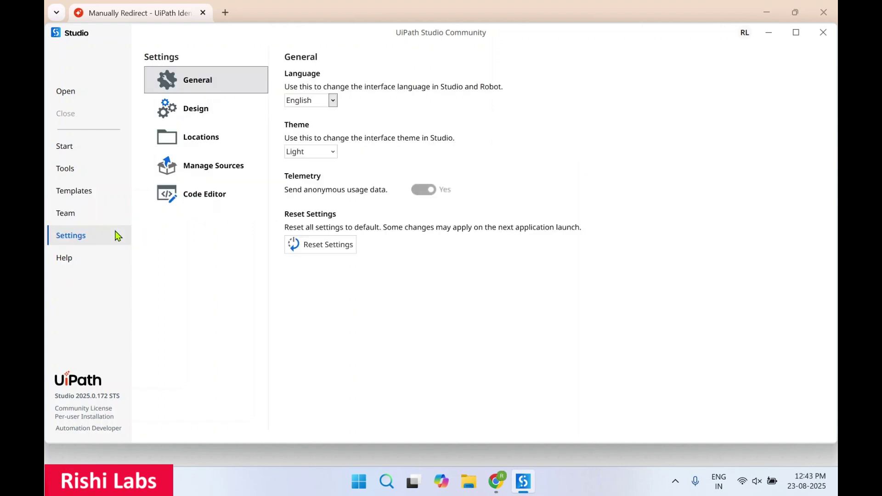
Step: Look through the Design, Locations, Manage Sources and Code Editor settings pages, then return to Start
left_click(192, 108)
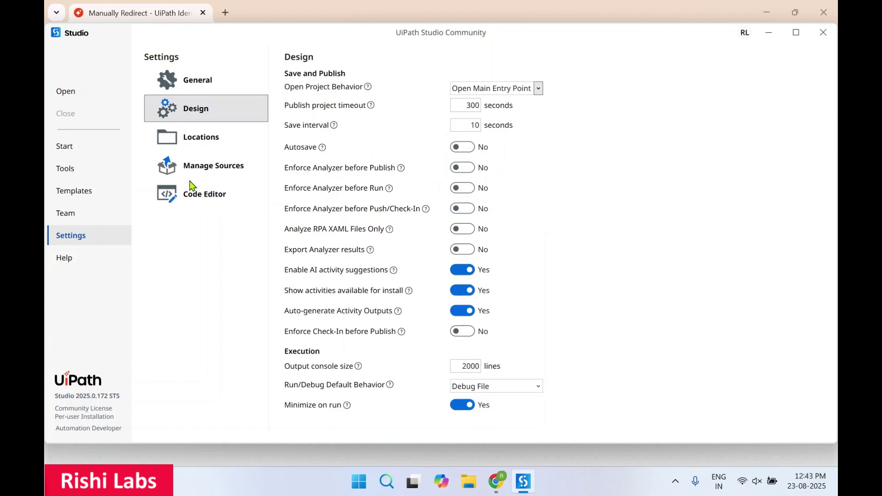
scroll(342, 248, "down", 5)
left_click(216, 140)
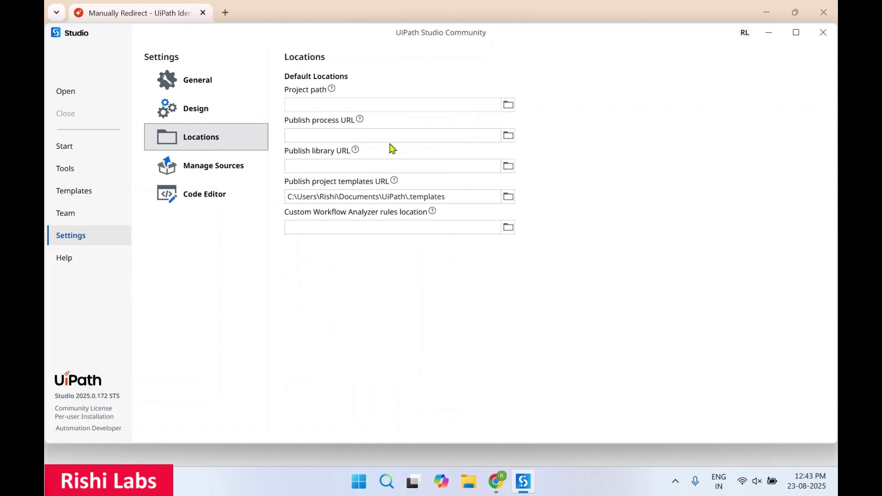
left_click(207, 170)
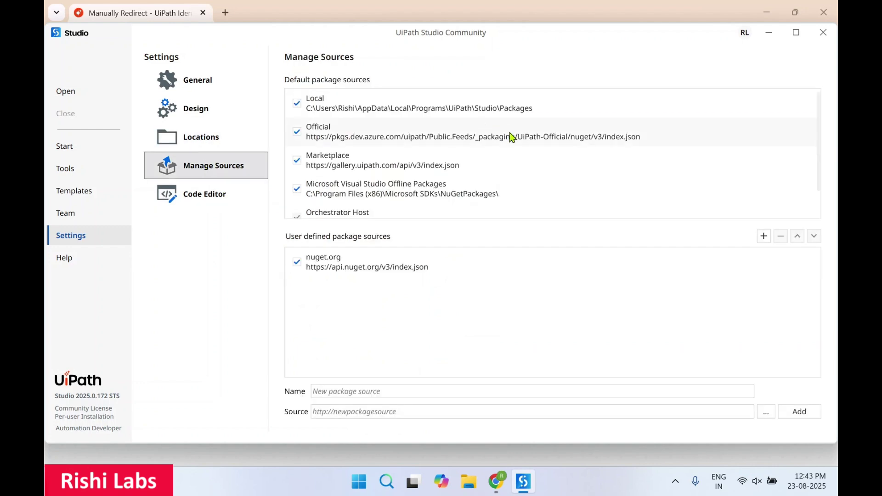
scroll(510, 138, "down", 1)
left_click(225, 204)
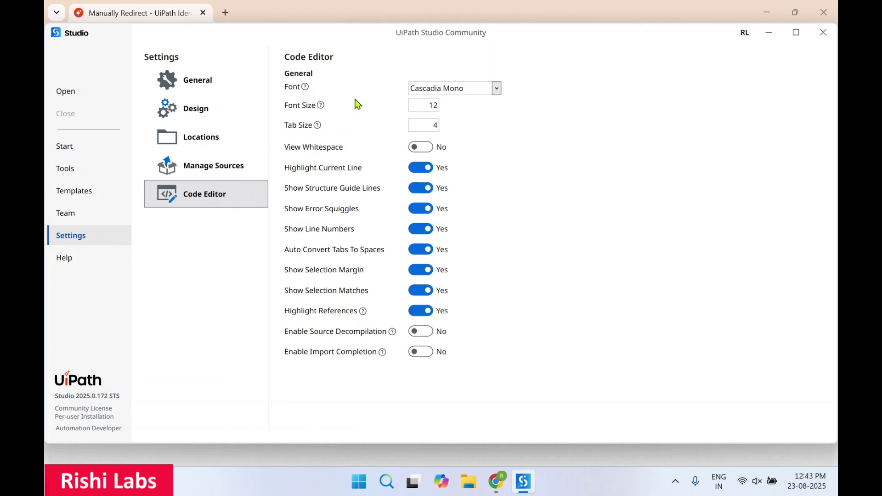
left_click(85, 150)
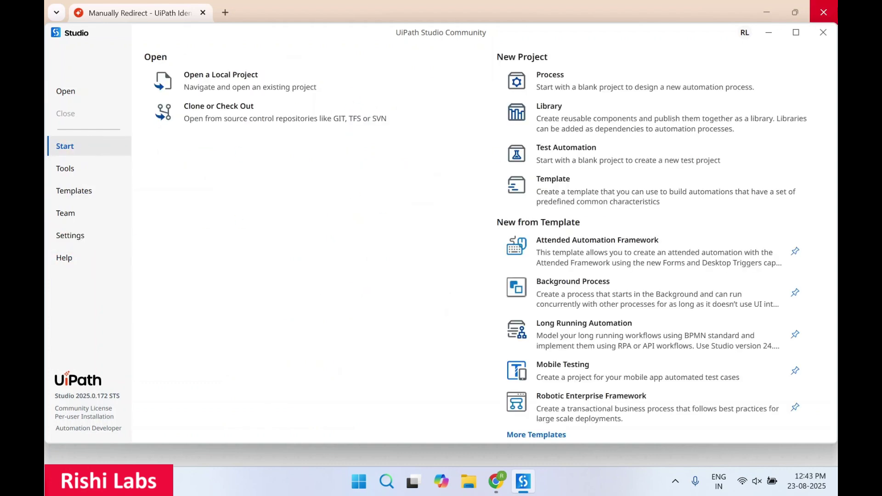
Step: Close Chrome and UiPath Studio, then launch UiPath Assistant from the desktop and maximise it
left_click(823, 12)
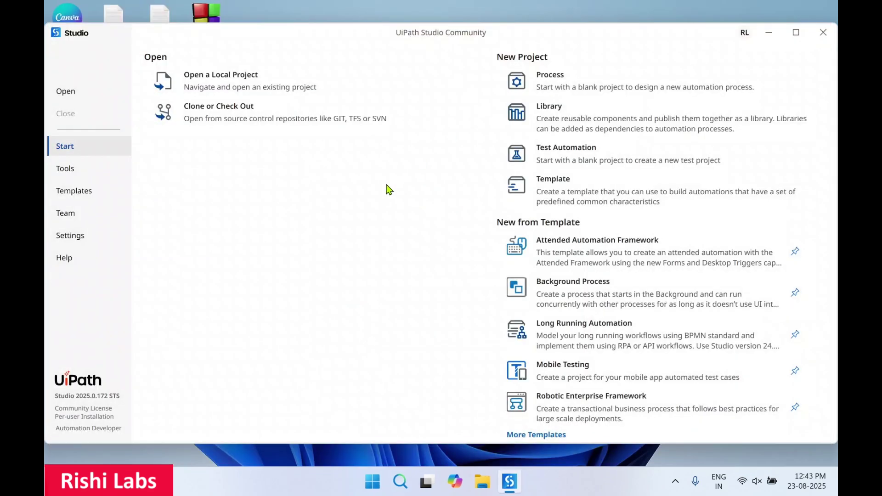
left_click(823, 32)
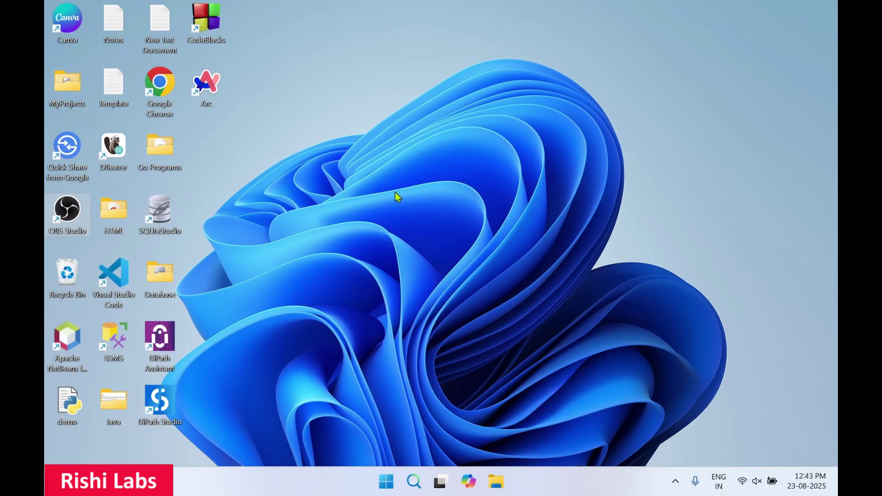
double_click(168, 340)
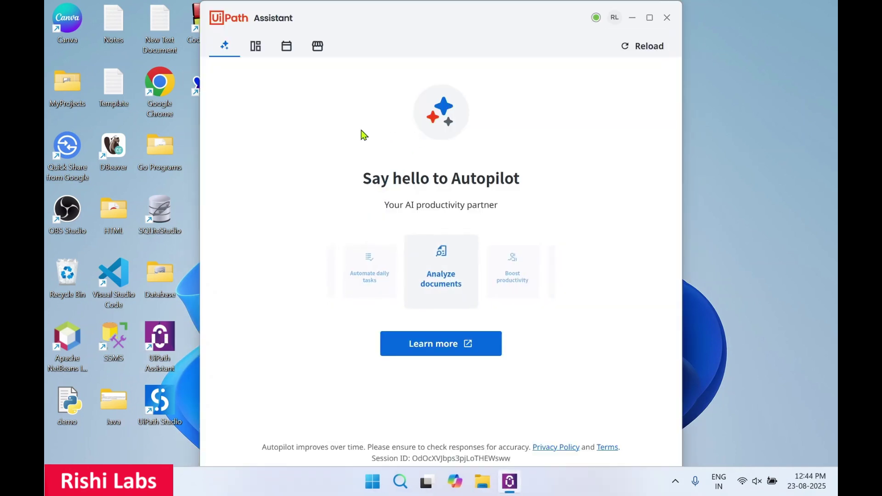
left_click(650, 19)
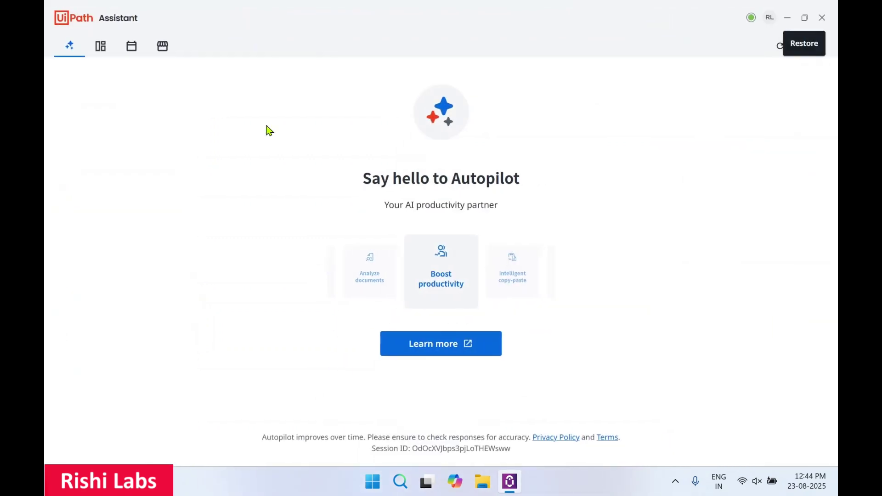
Step: Browse the Assistant's Dashboard, Reminders (skipping its guided tour) and Marketplace, then go back to Autopilot
left_click(100, 46)
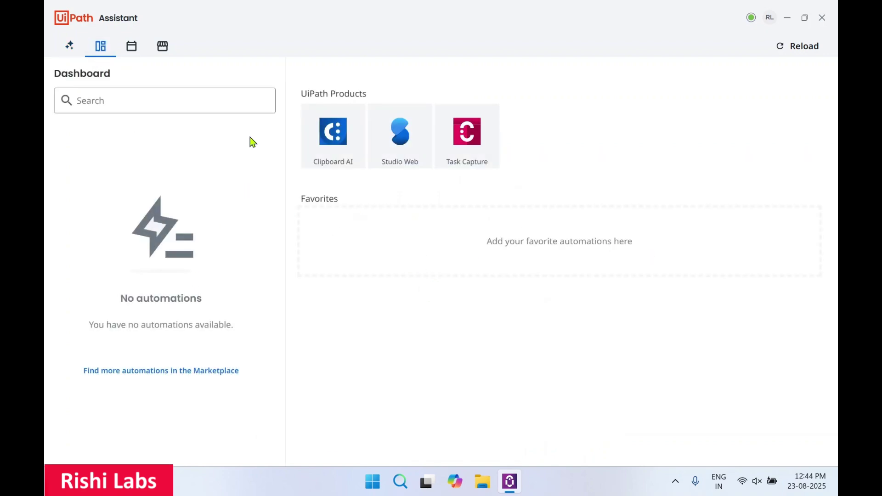
left_click(133, 53)
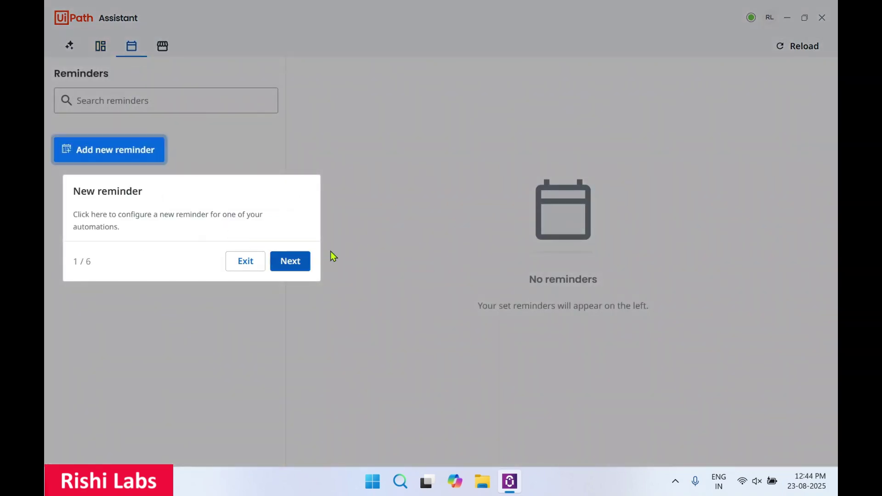
left_click(232, 264)
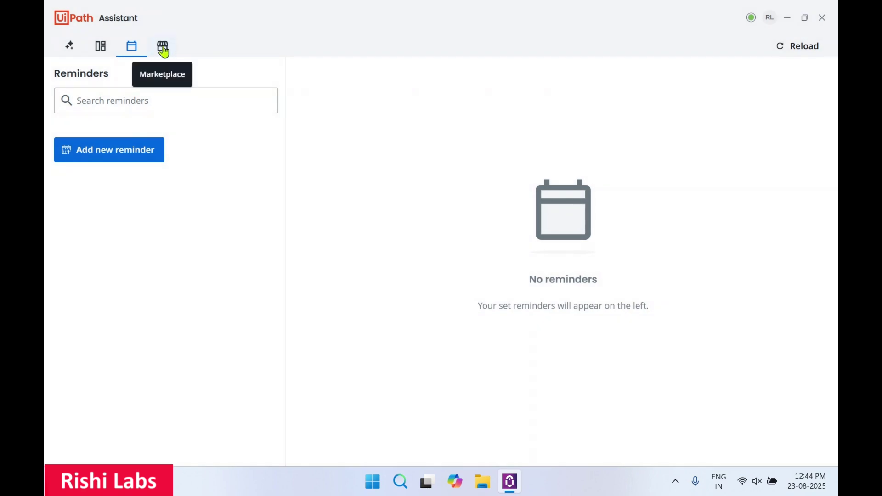
left_click(163, 48)
scroll(197, 247, "down", 2)
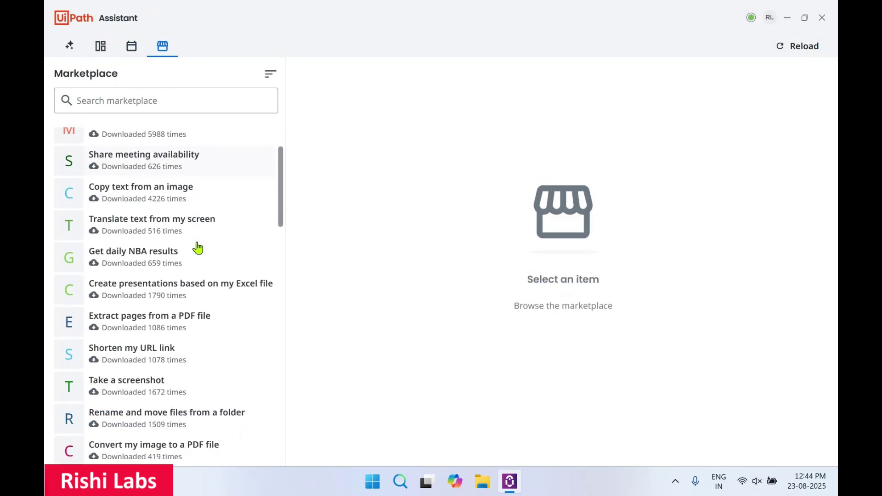
scroll(197, 248, "down", 2)
scroll(196, 248, "up", 5)
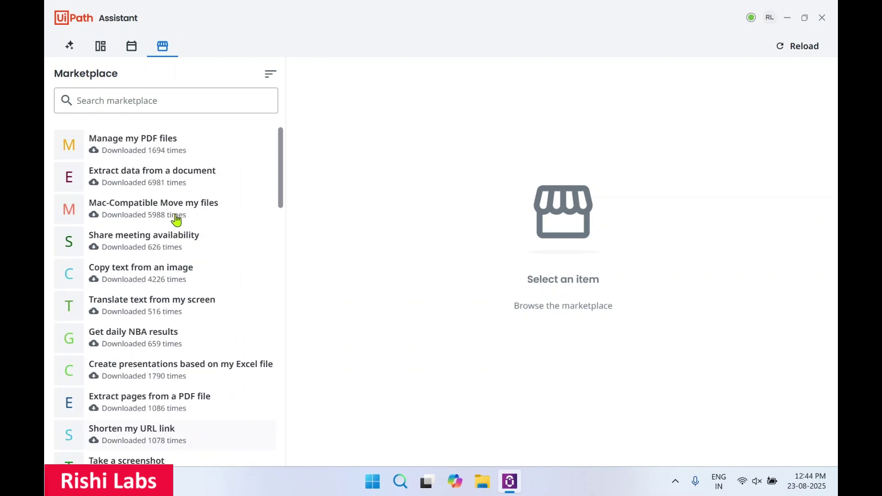
left_click(70, 48)
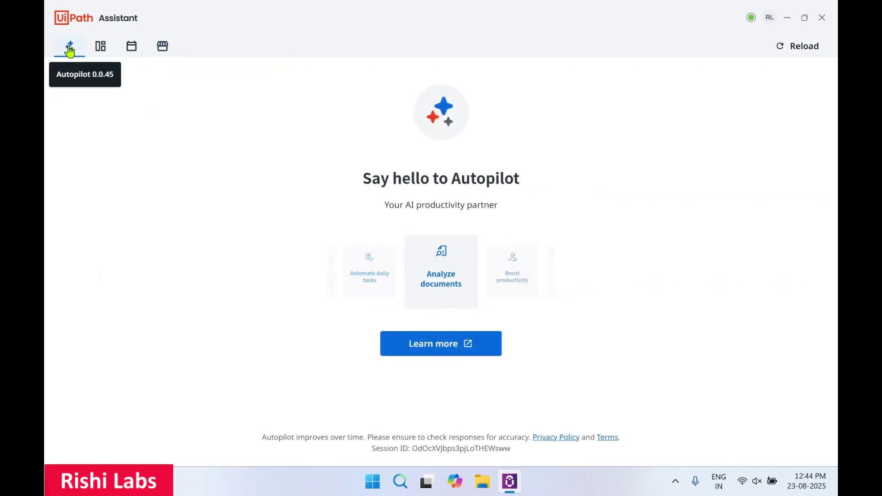